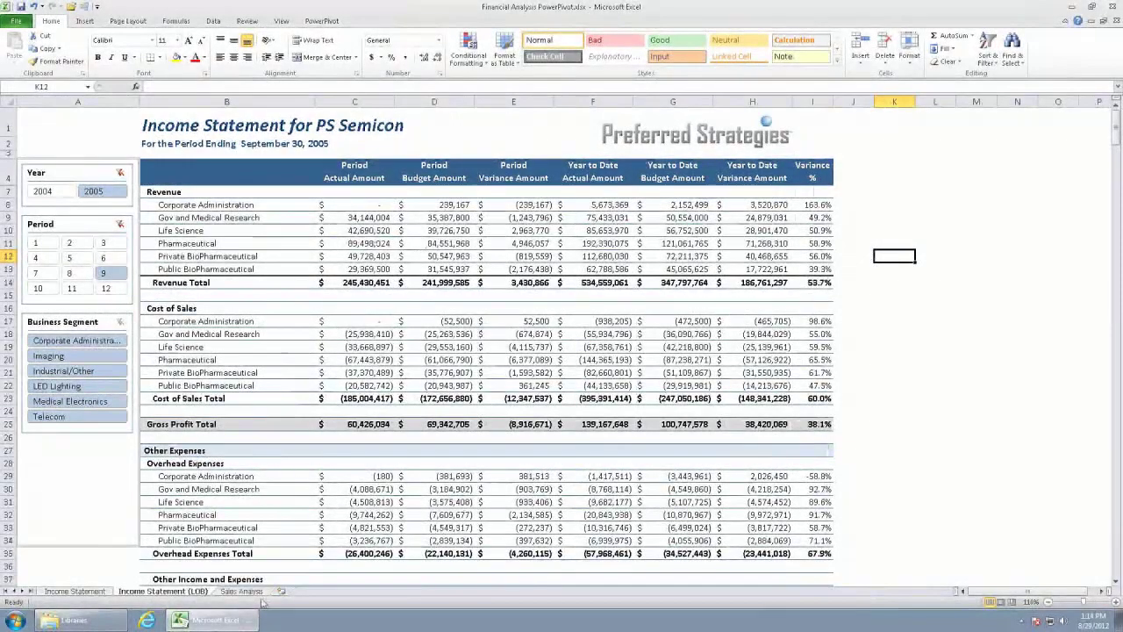
Switch to the Sales Analysis dashboard sheet showing period 9 of 2005.
left_click(246, 592)
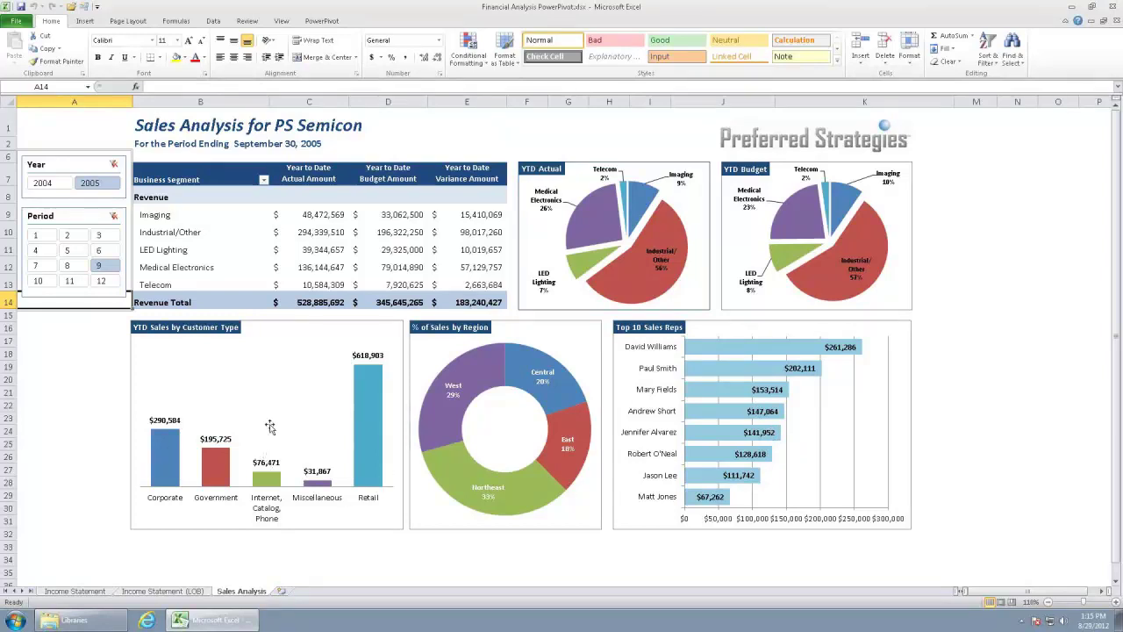
Filter the dashboard to period 6 using the Period slicer.
left_click(98, 250)
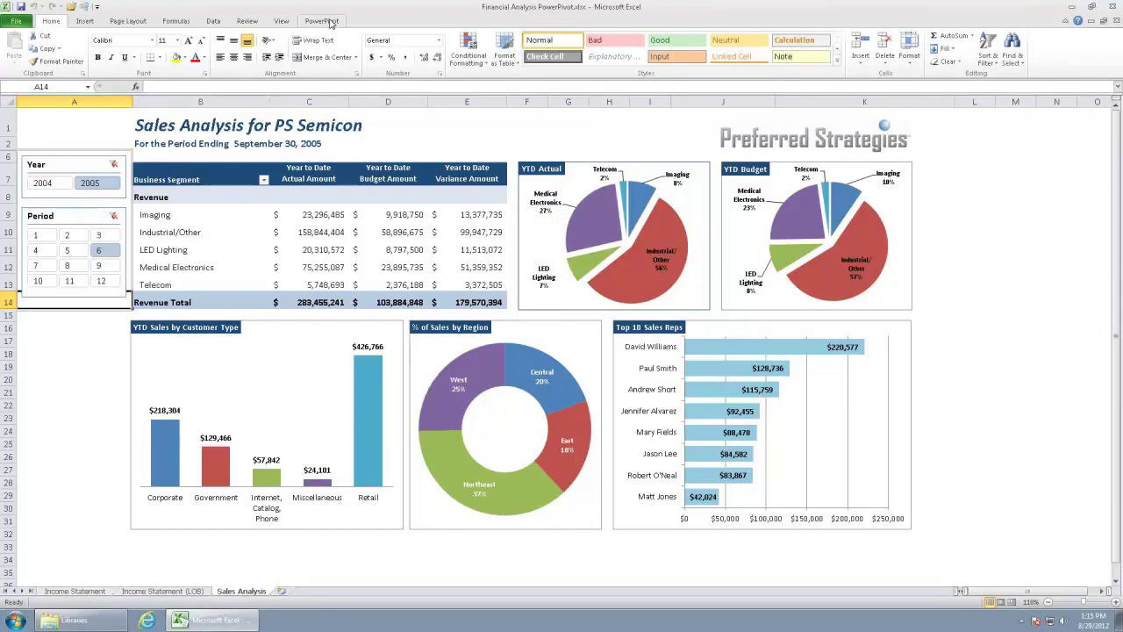
Insert a PowerPivot PivotTable on a new worksheet.
left_click(323, 21)
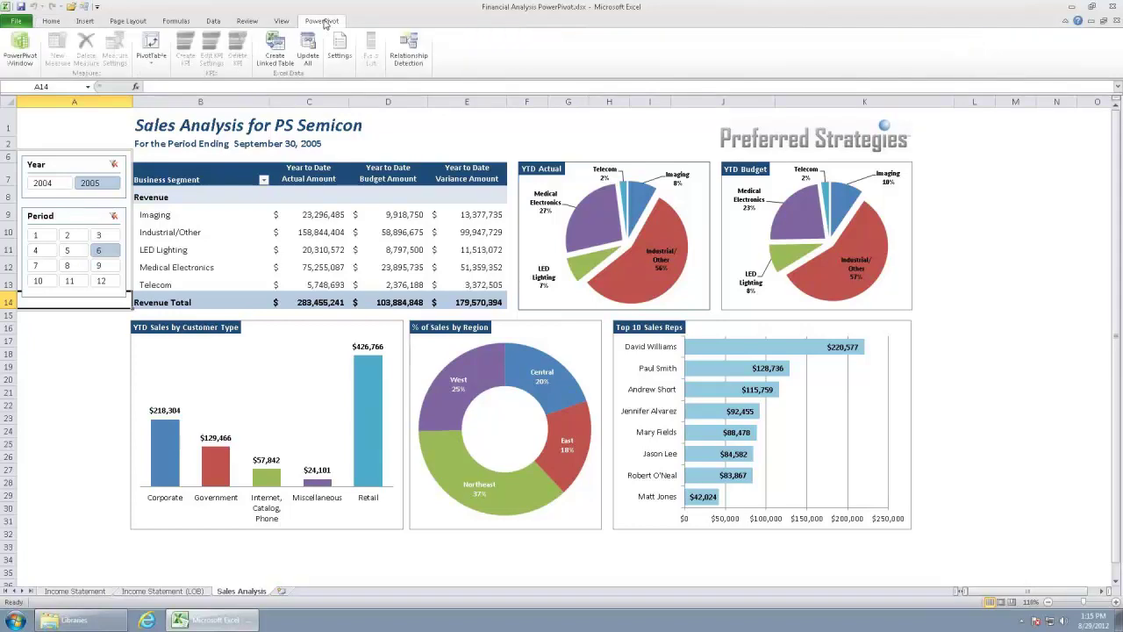
left_click(151, 59)
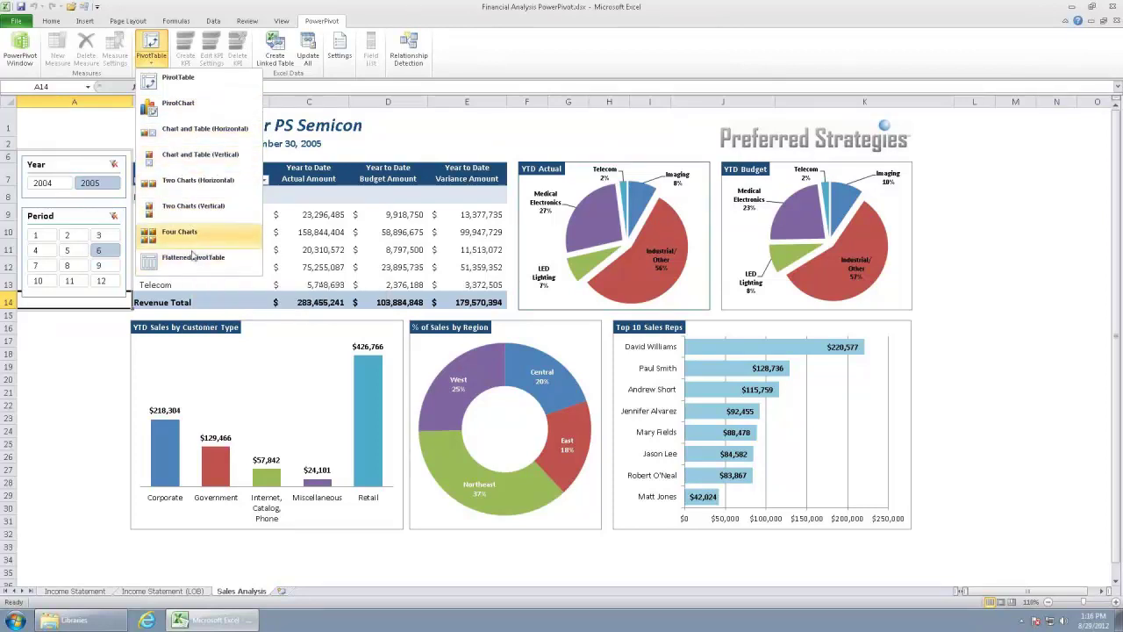
left_click(180, 78)
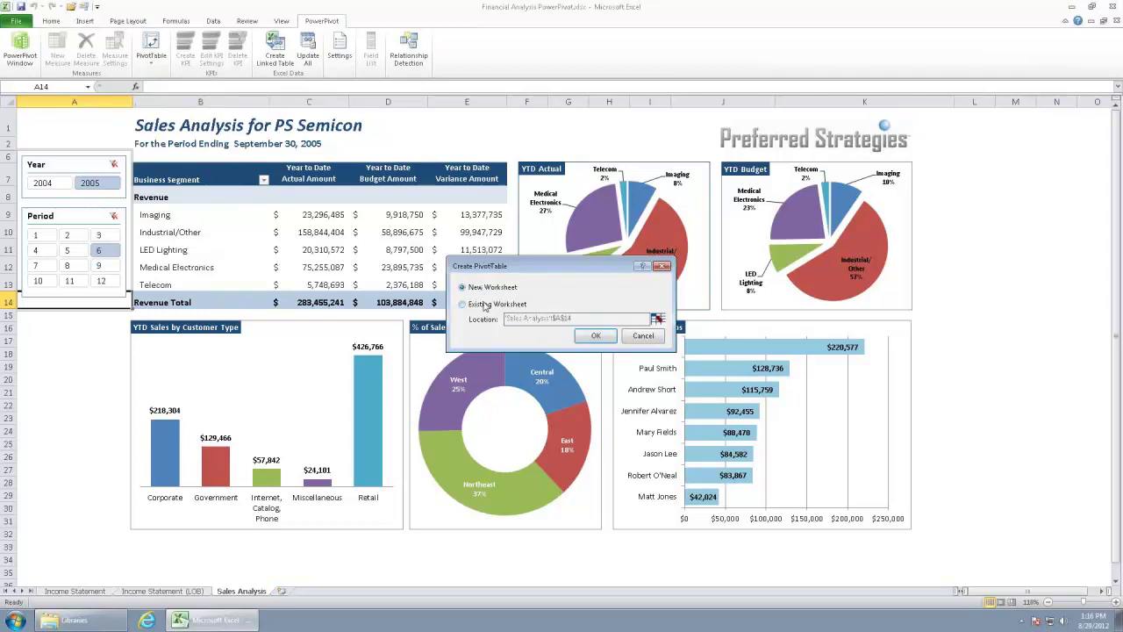
left_click(595, 336)
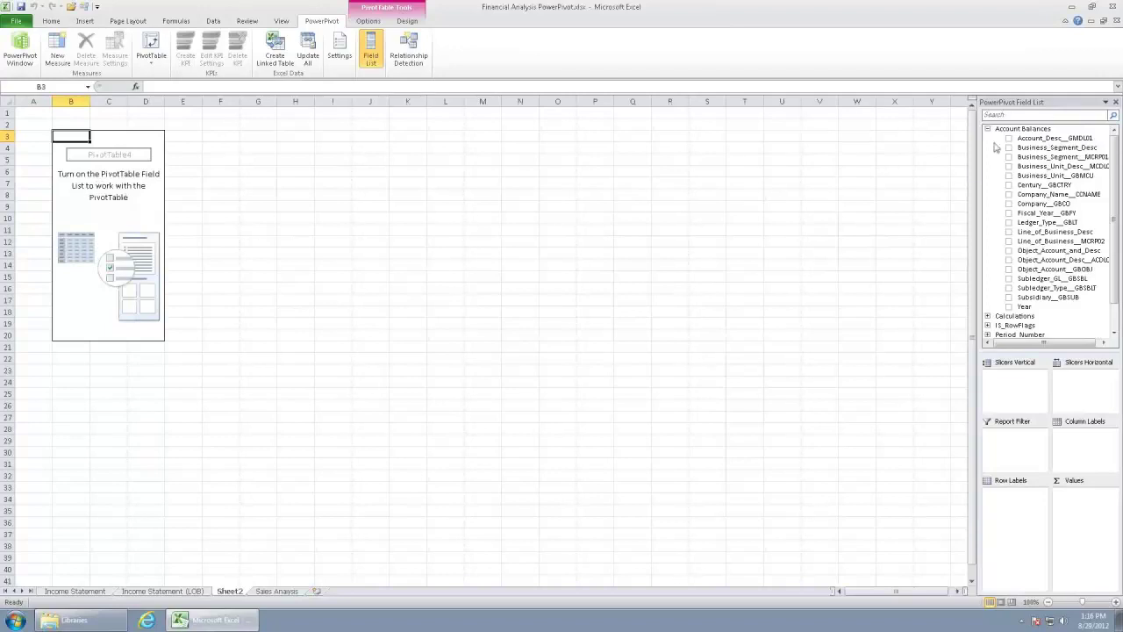
Use Sold_To_Region_Description as row labels and sum Amount_Extended_Price as values.
left_click_drag(1056, 148, 1042, 338)
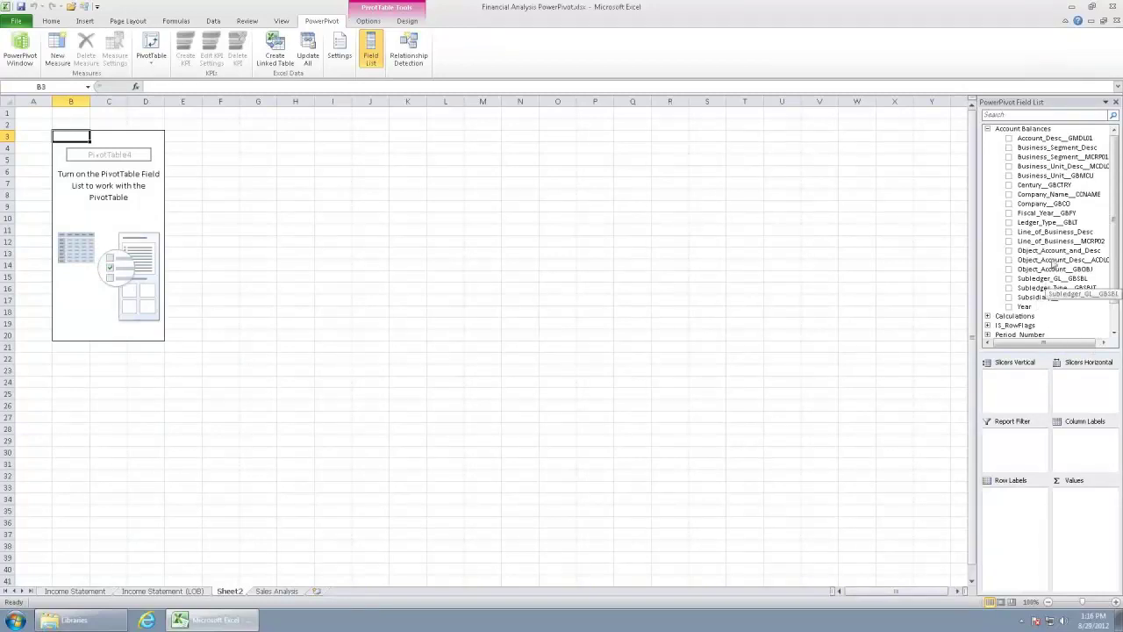
left_click(988, 129)
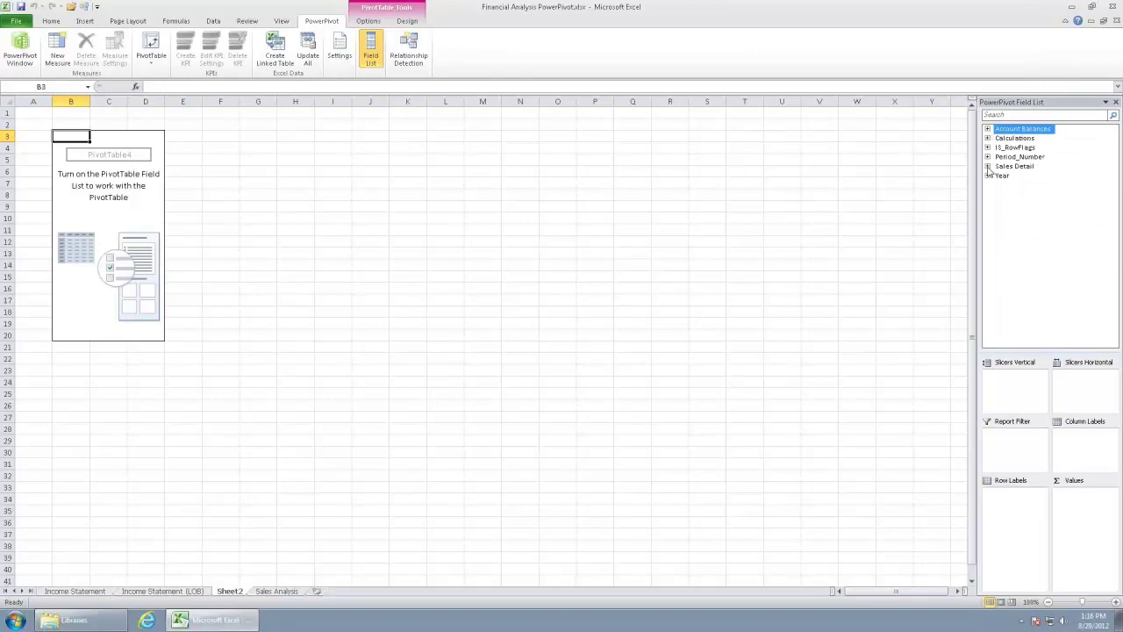
left_click(988, 166)
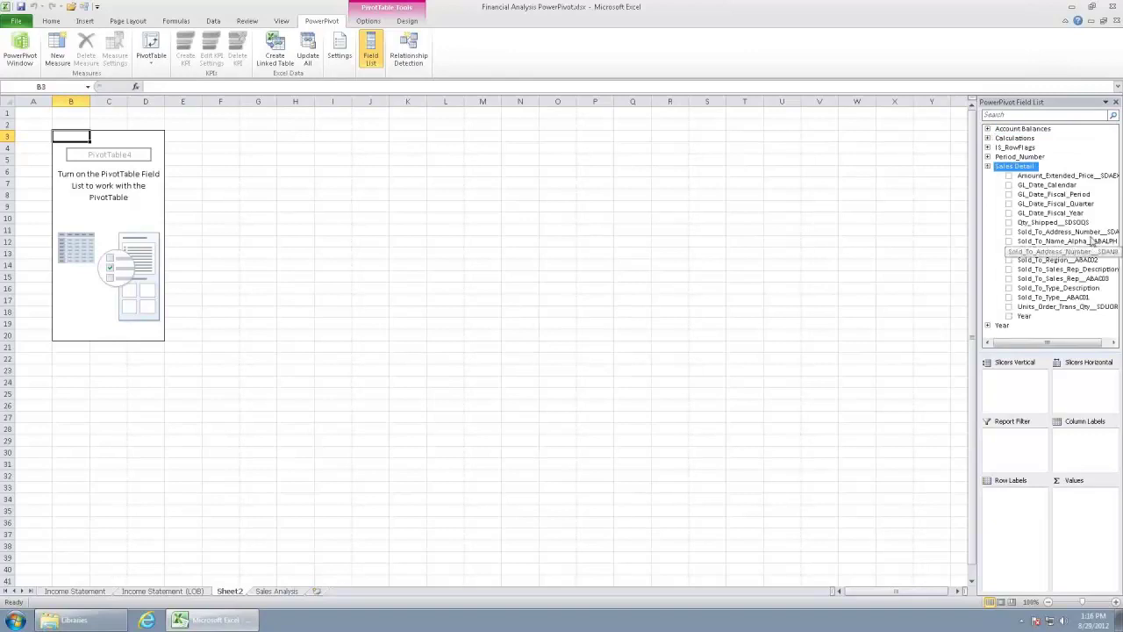
left_click(1063, 262)
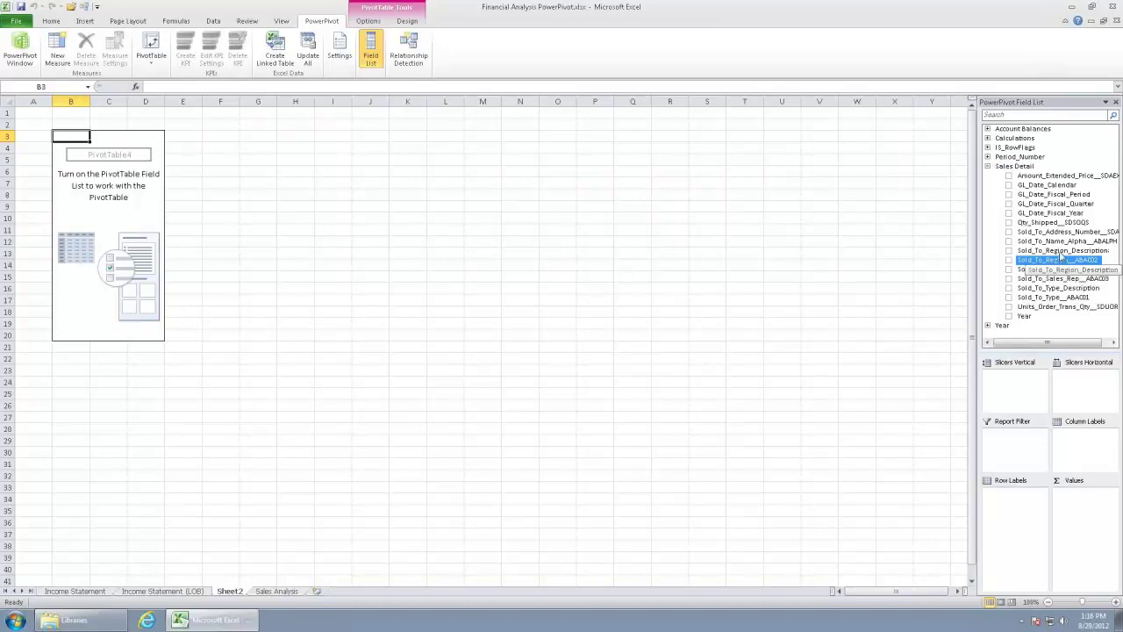
left_click_drag(1060, 252, 1013, 496)
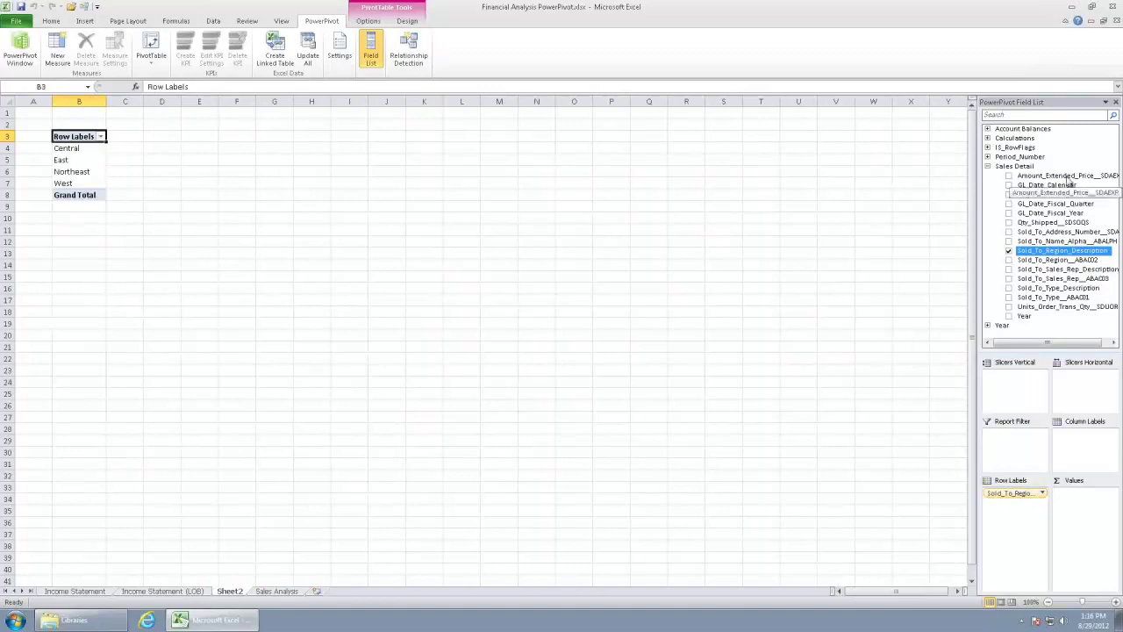
left_click_drag(1071, 191, 1066, 500)
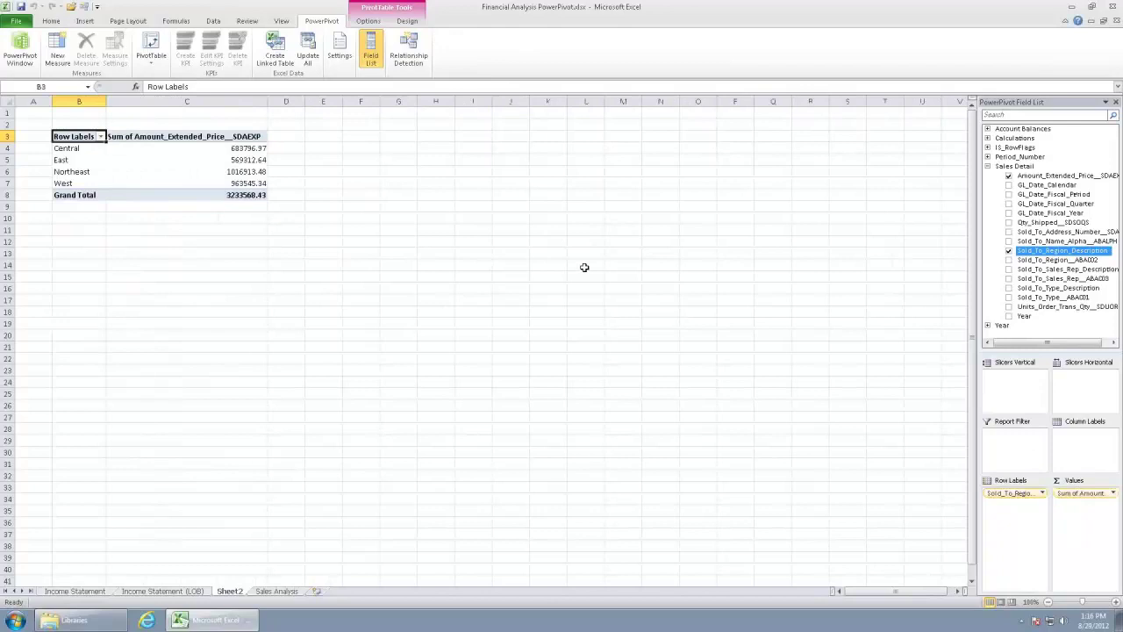
Rename the values header to 'Extended Amount'.
left_click(243, 136)
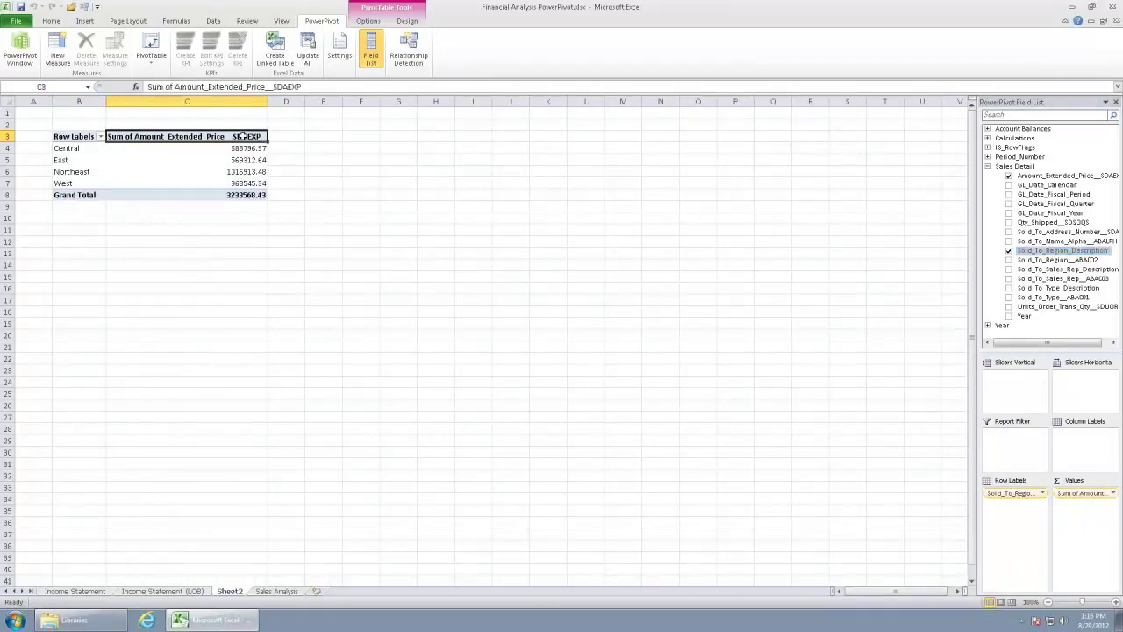
type("Extended")
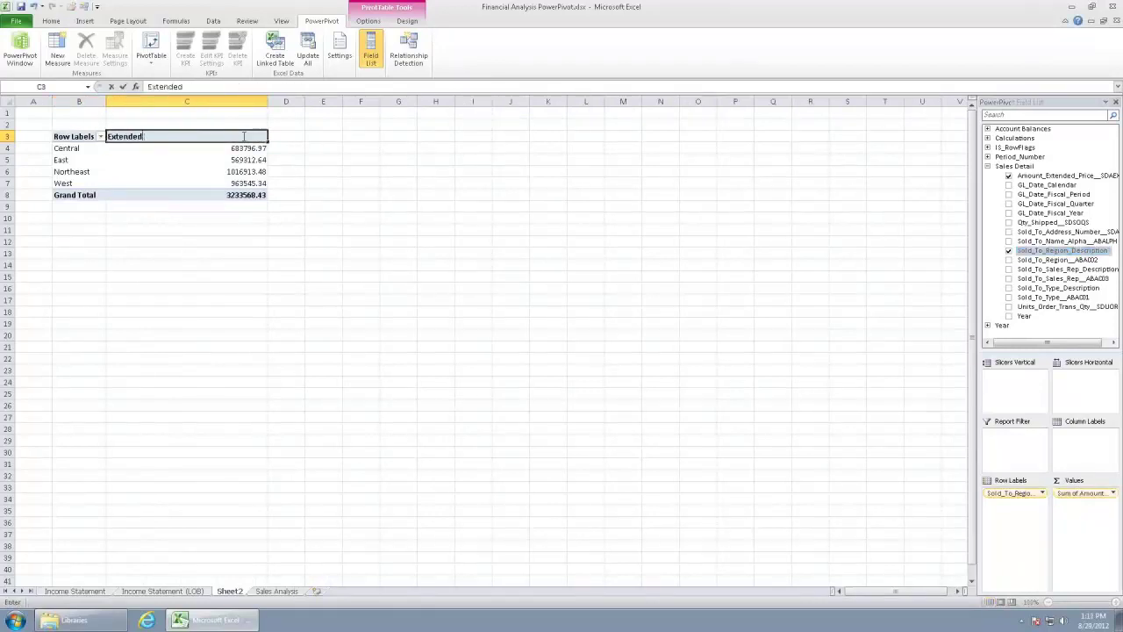
type(" Aoun")
key("BackSpace")
key("BackSpace")
type("mount")
key("Return")
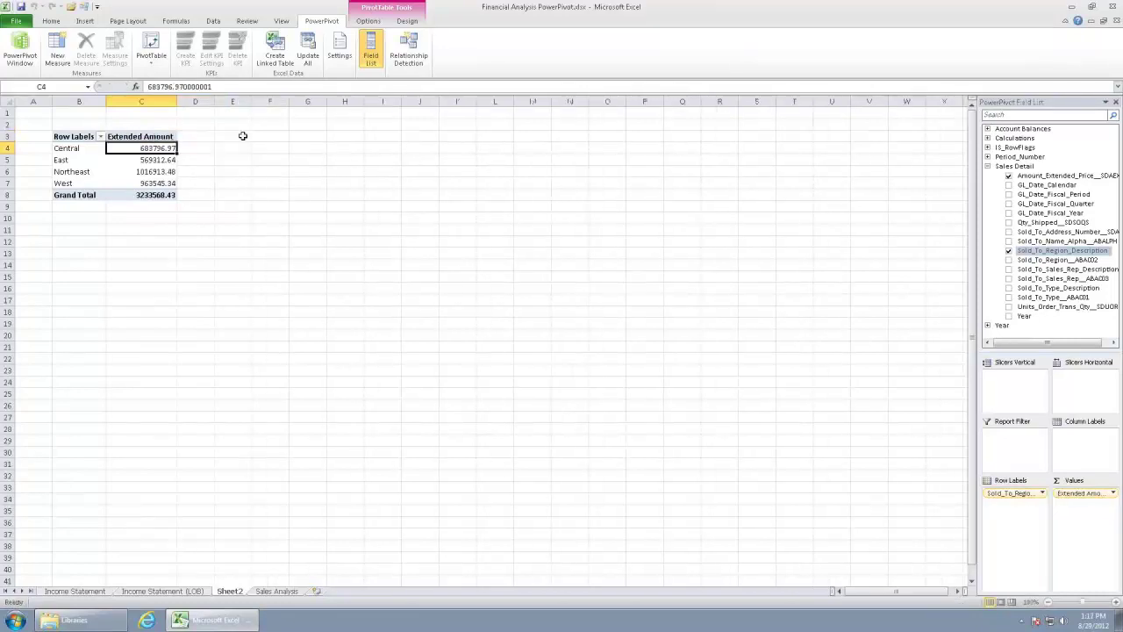
Format column C's Extended Amount values as dollar accounting with no decimal places.
left_click(169, 102)
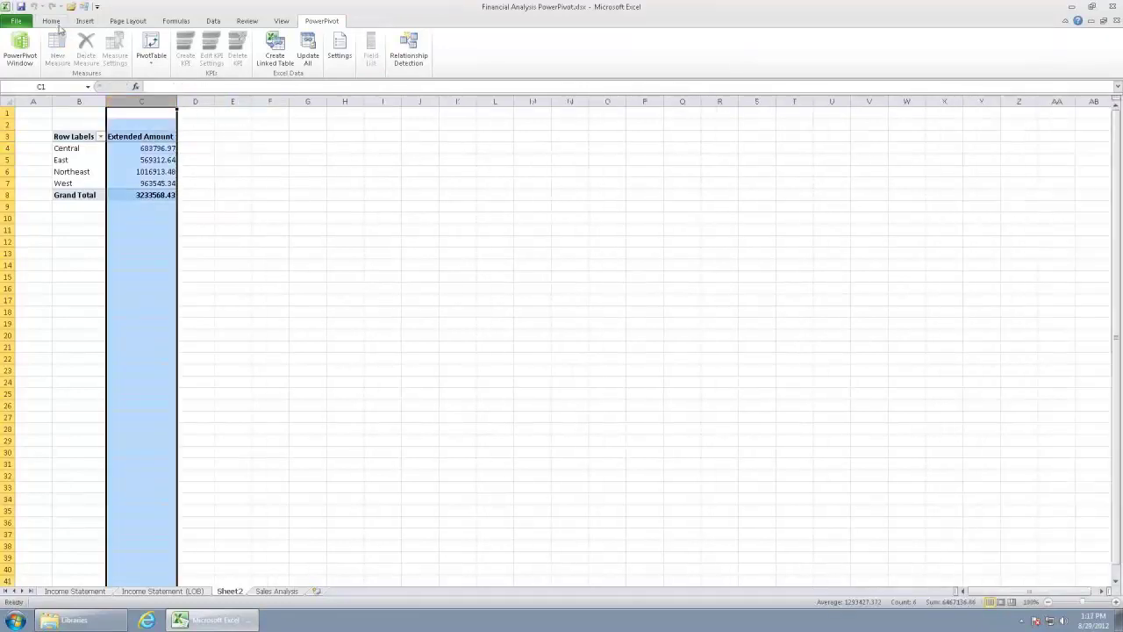
left_click(53, 21)
left_click(372, 57)
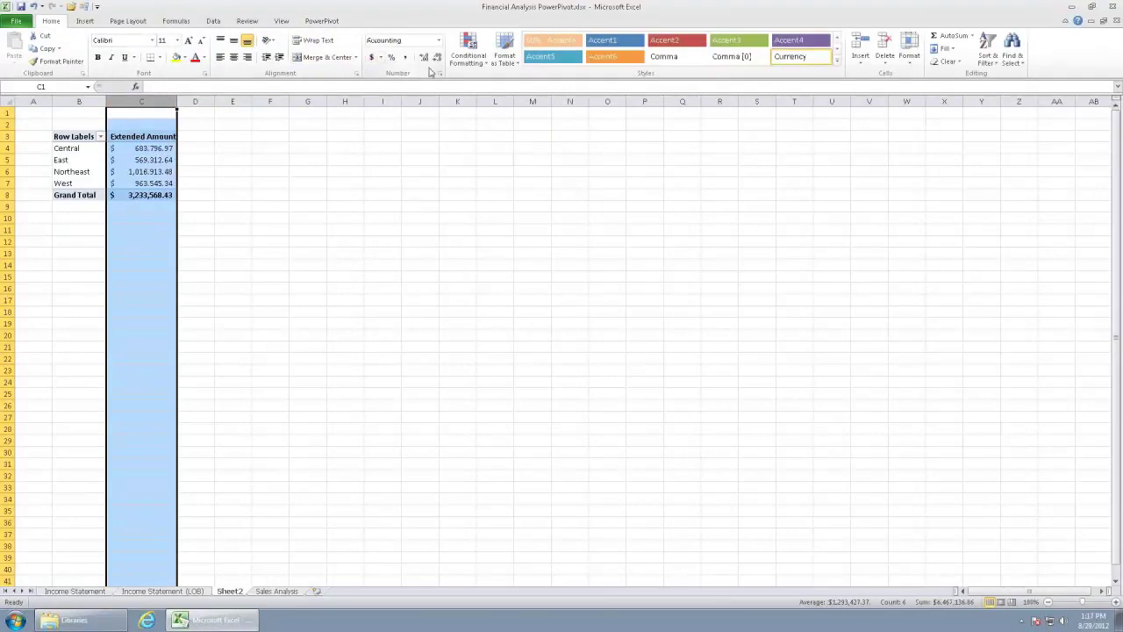
left_click(436, 57)
left_click(436, 57)
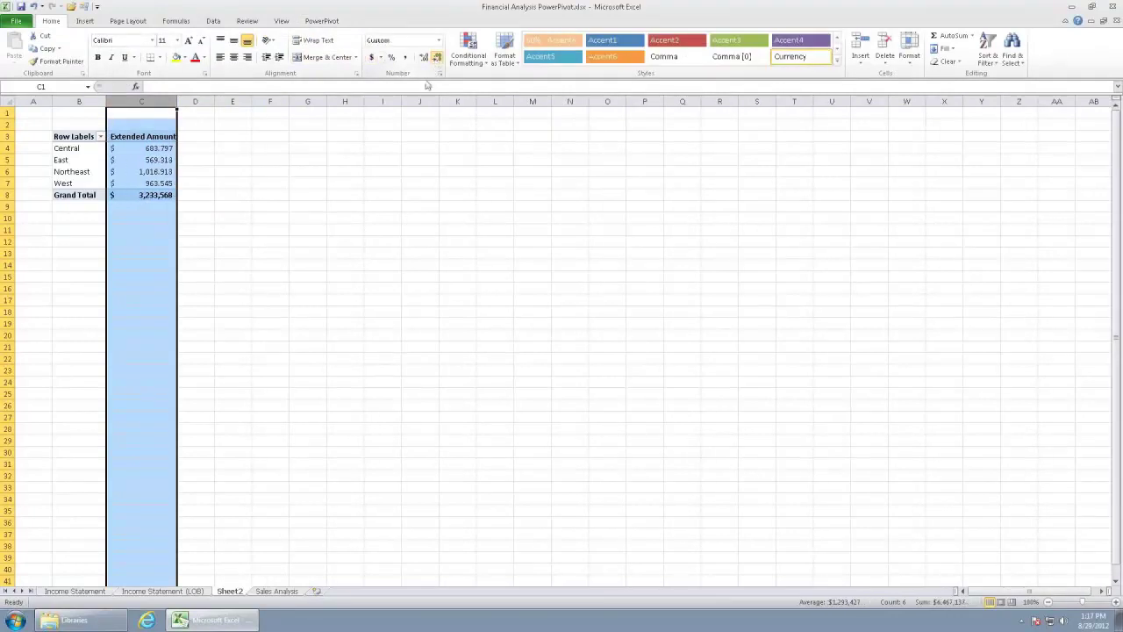
left_click(96, 163)
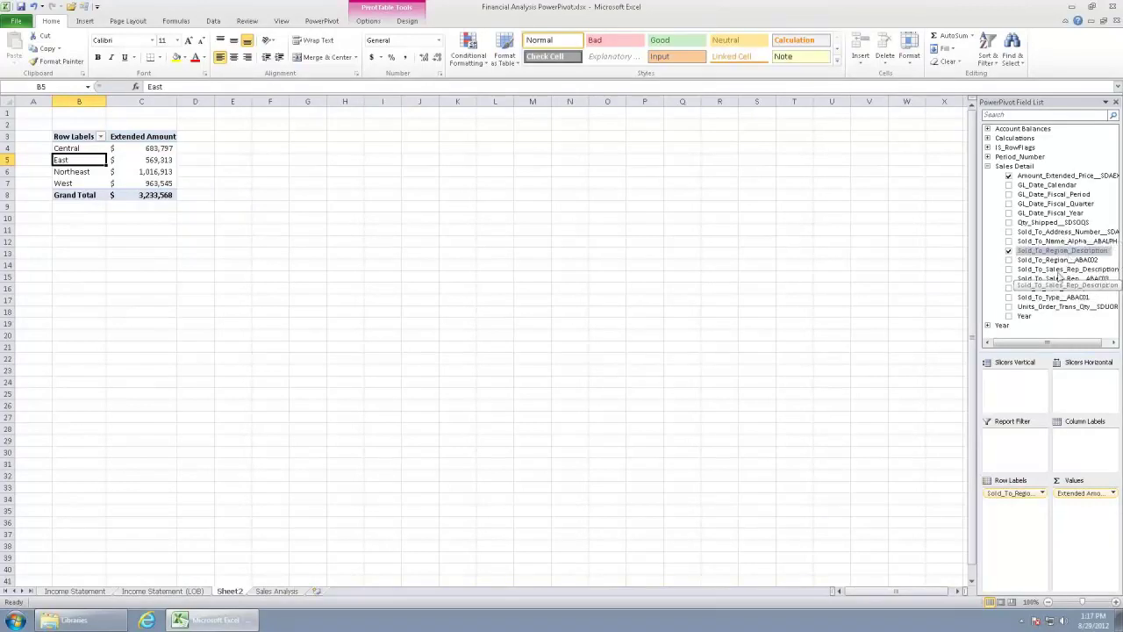
Try sales rep and address number row breakdowns, then settle on Sold_To_Name_Alpha customer names.
left_click_drag(1059, 277, 1020, 519)
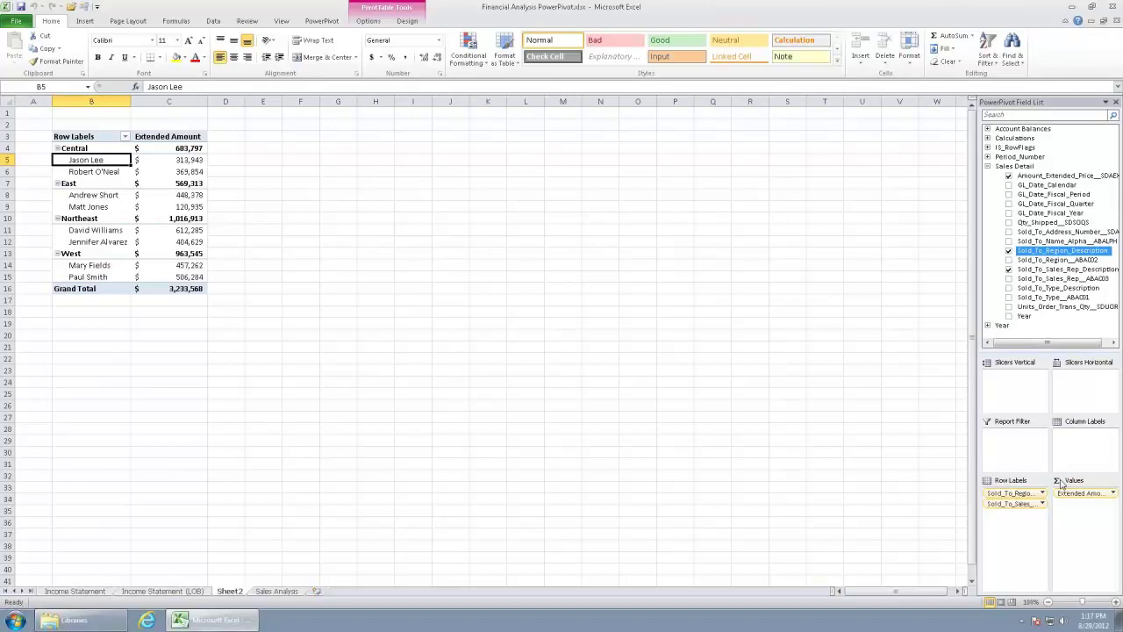
left_click_drag(1025, 506, 912, 499)
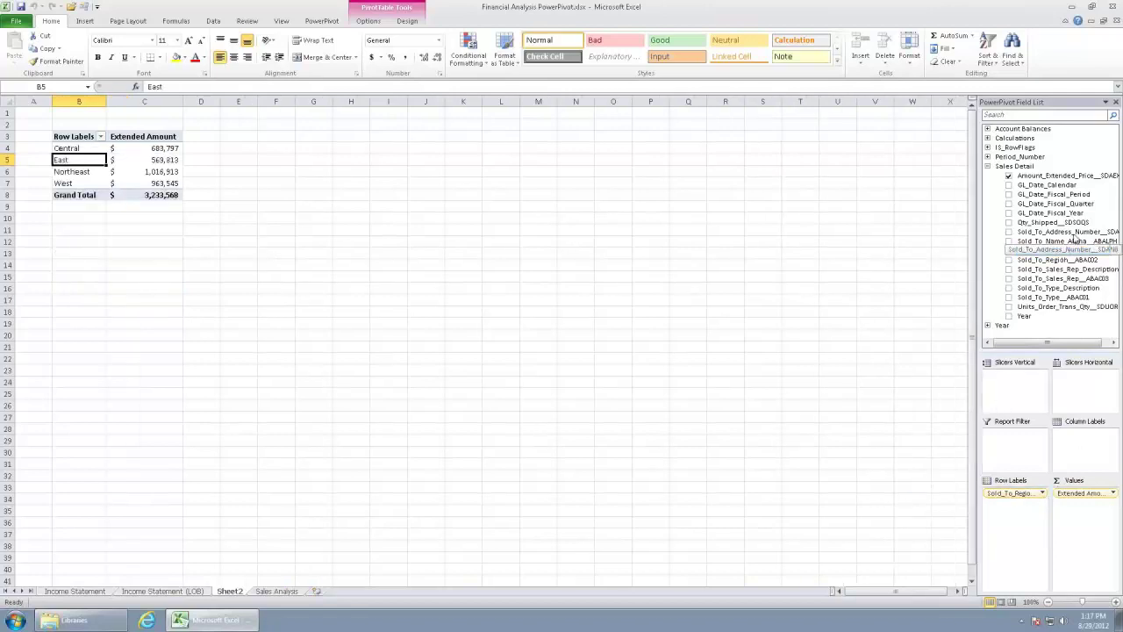
left_click_drag(1075, 238, 1018, 521)
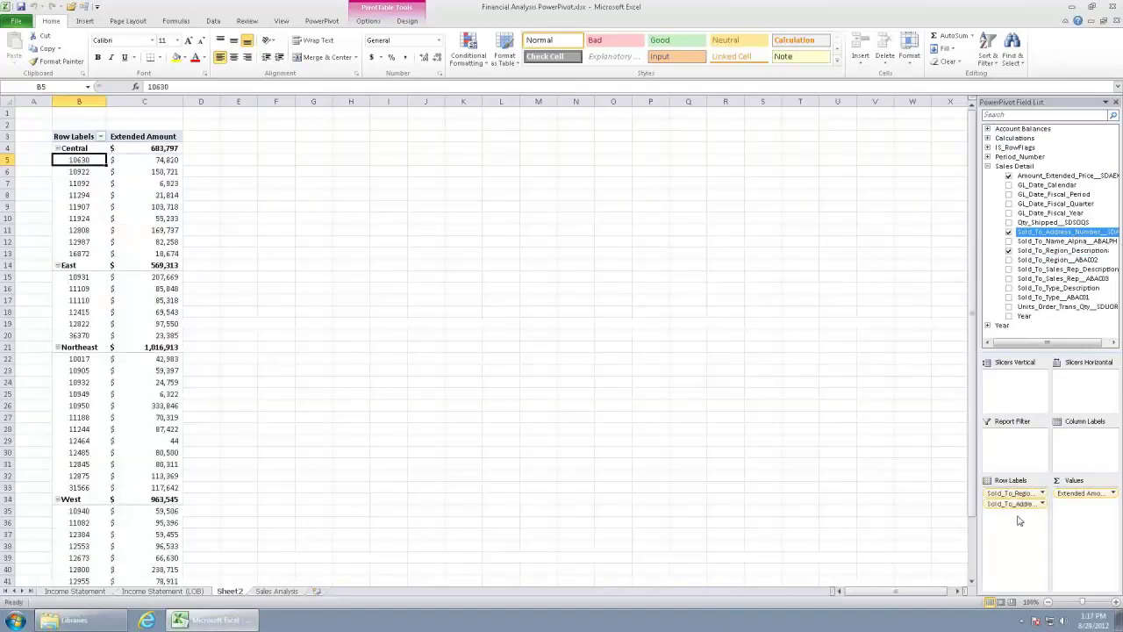
left_click_drag(1014, 504, 895, 484)
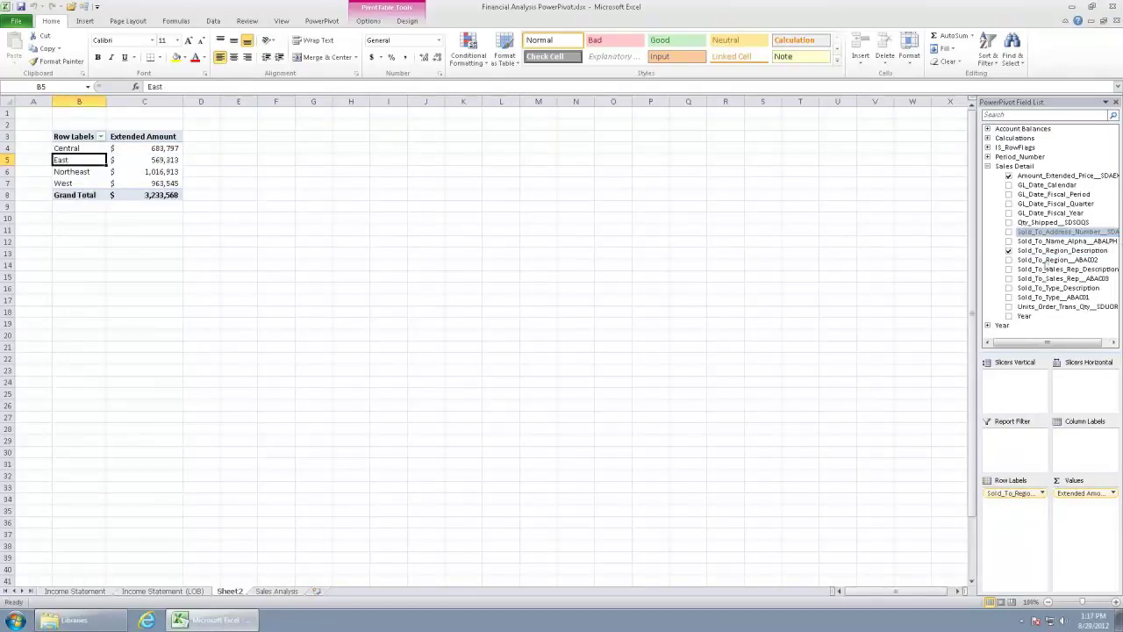
left_click_drag(1080, 231, 1031, 527)
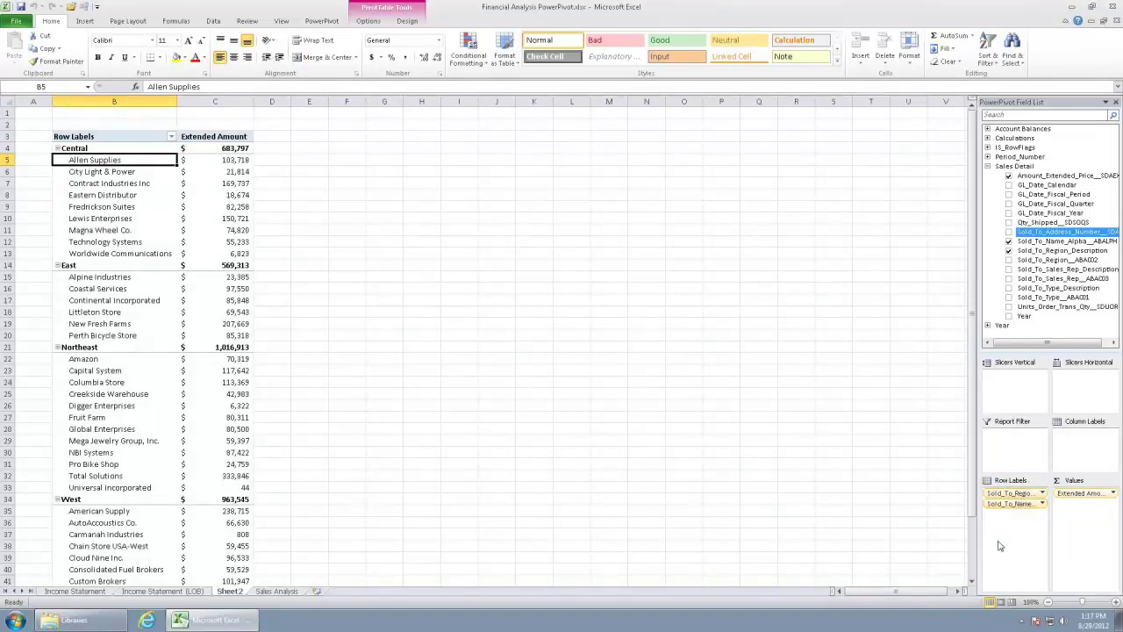
Move regions to columns, add Sold_To_Type_Description as rows, and remove customer names.
left_click(1011, 494)
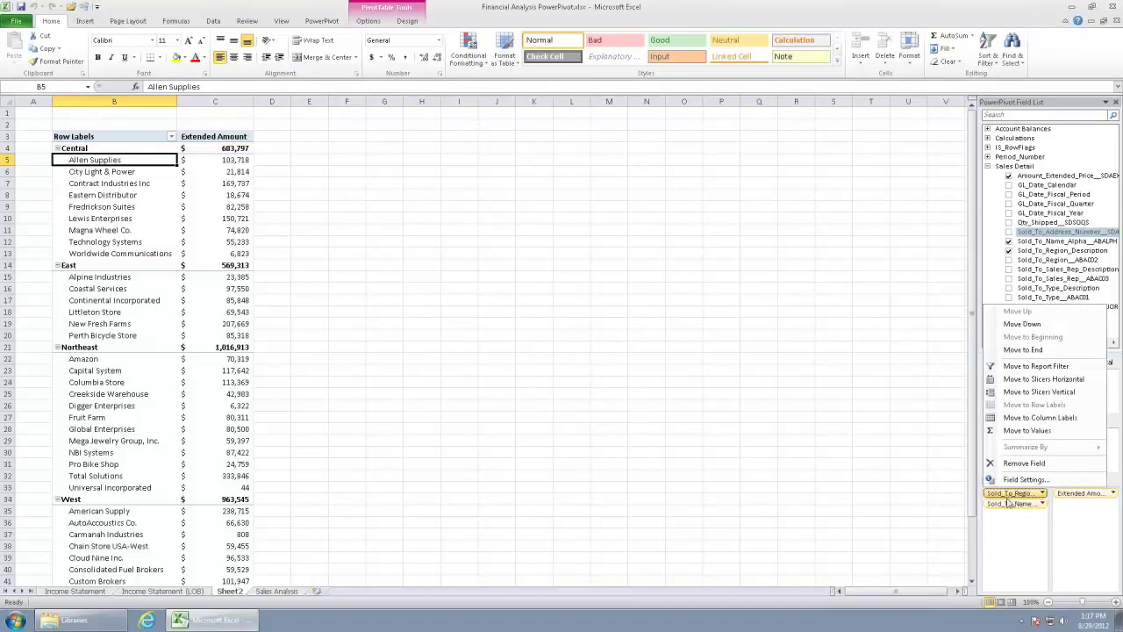
left_click(1011, 498)
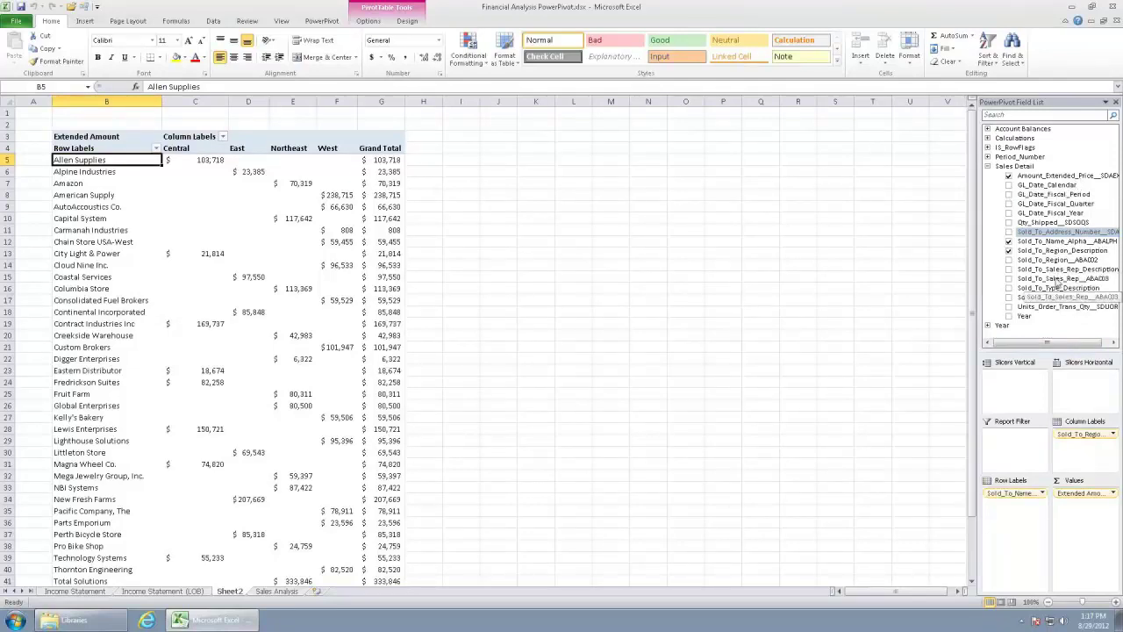
left_click_drag(1056, 288, 1000, 514)
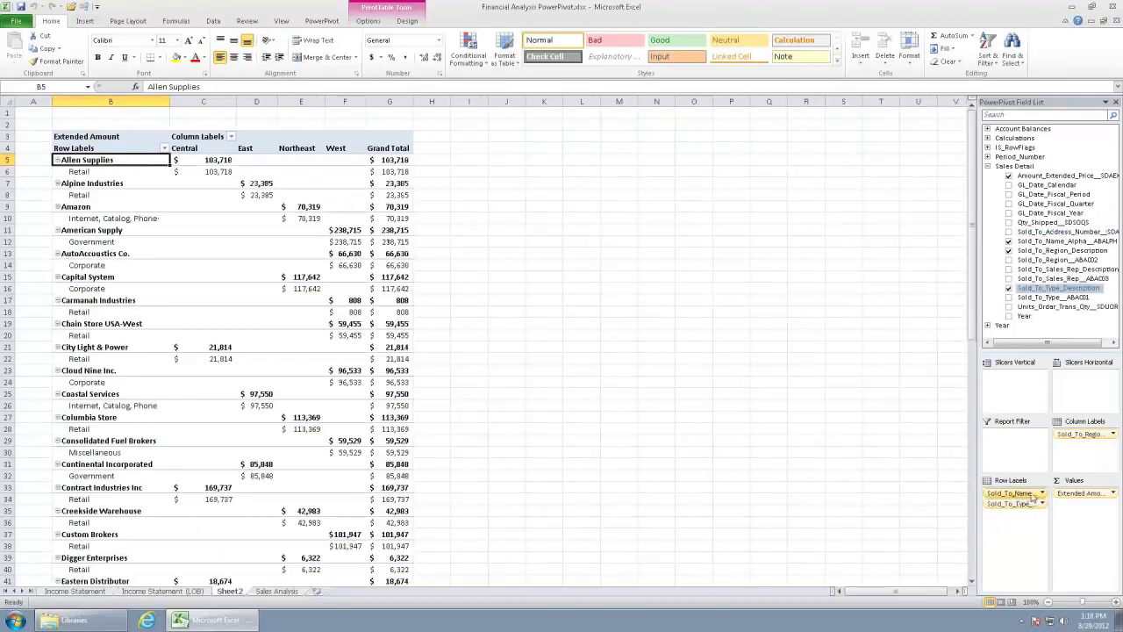
left_click(1041, 502)
left_click(1009, 463)
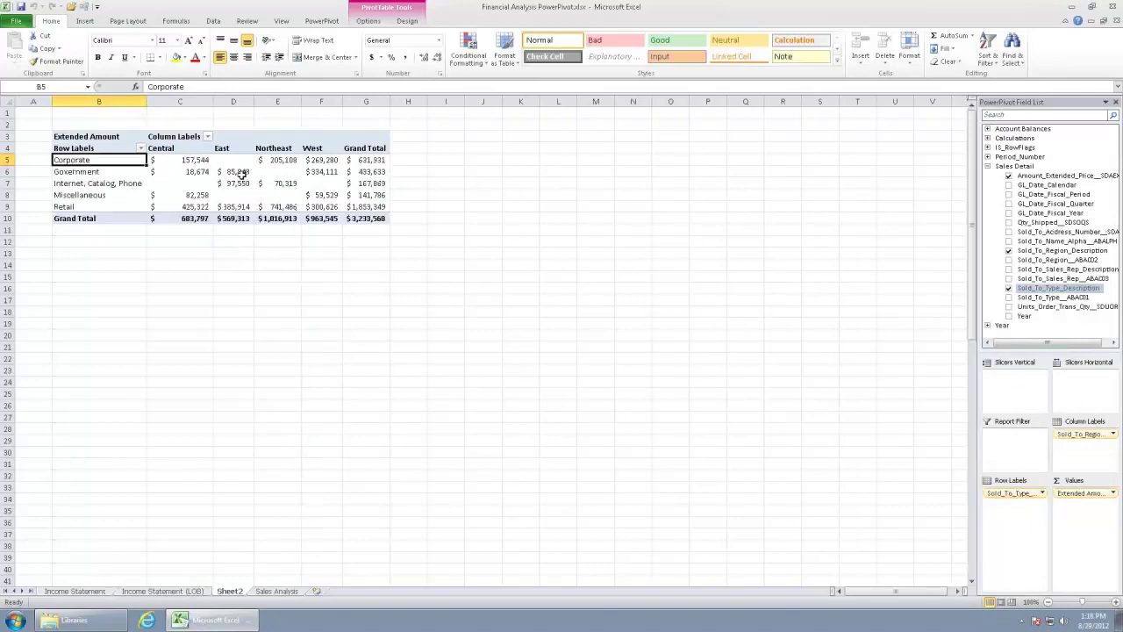
mouse_move(241, 175)
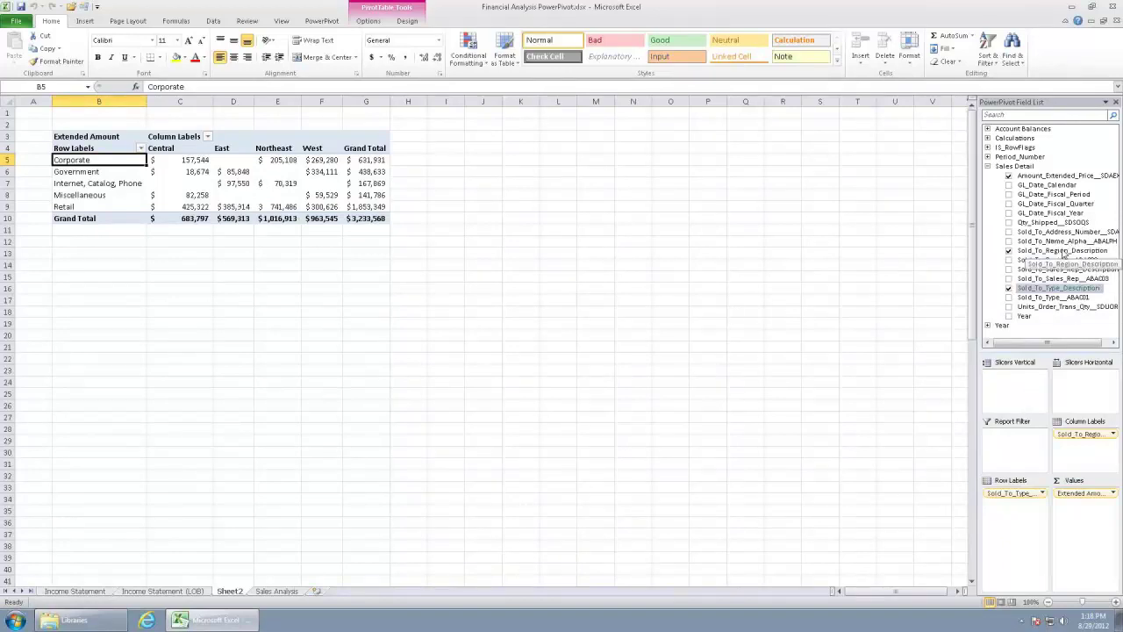
Add a horizontal Sold_To_Region_Description slicer and select Central and East.
left_click(1061, 252)
left_click_drag(1056, 254, 1078, 386)
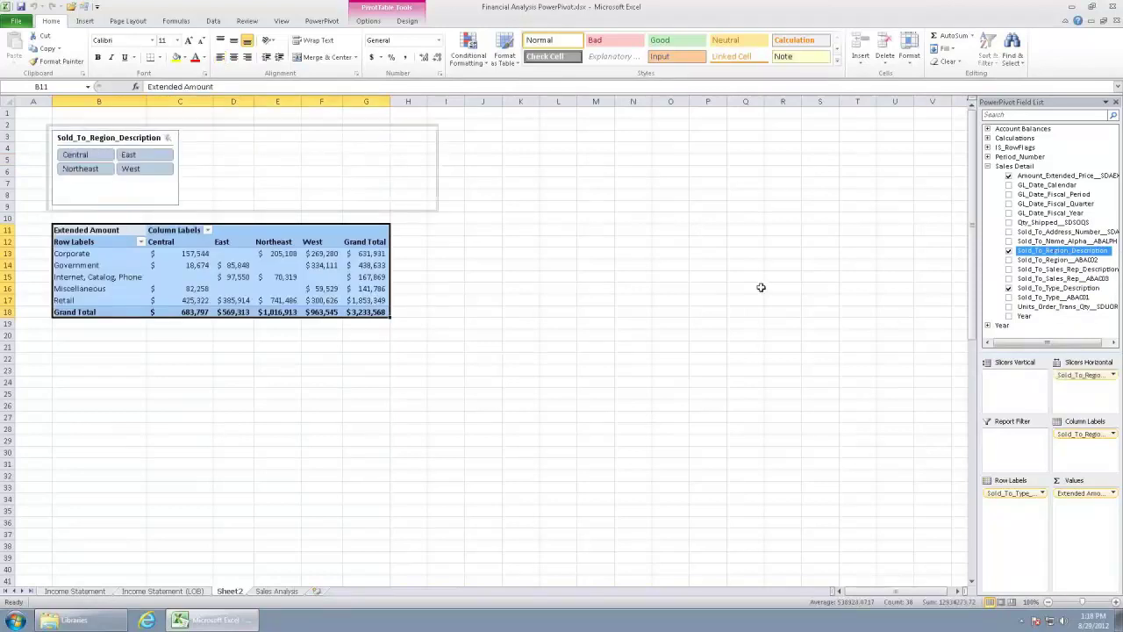
left_click(99, 158)
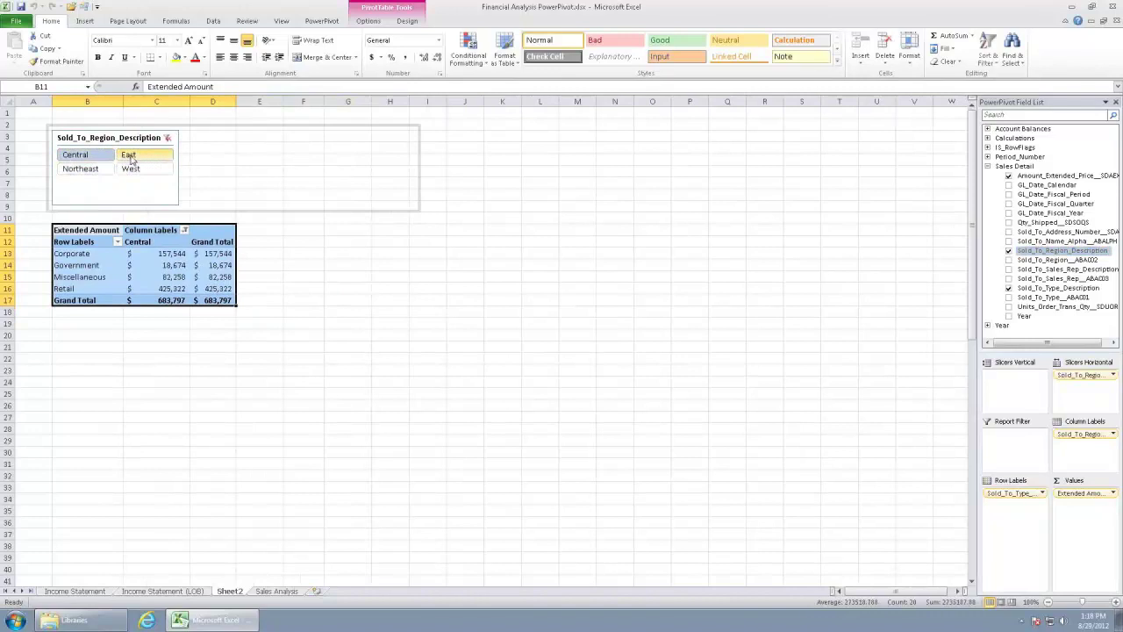
left_click(129, 157, "ctrl")
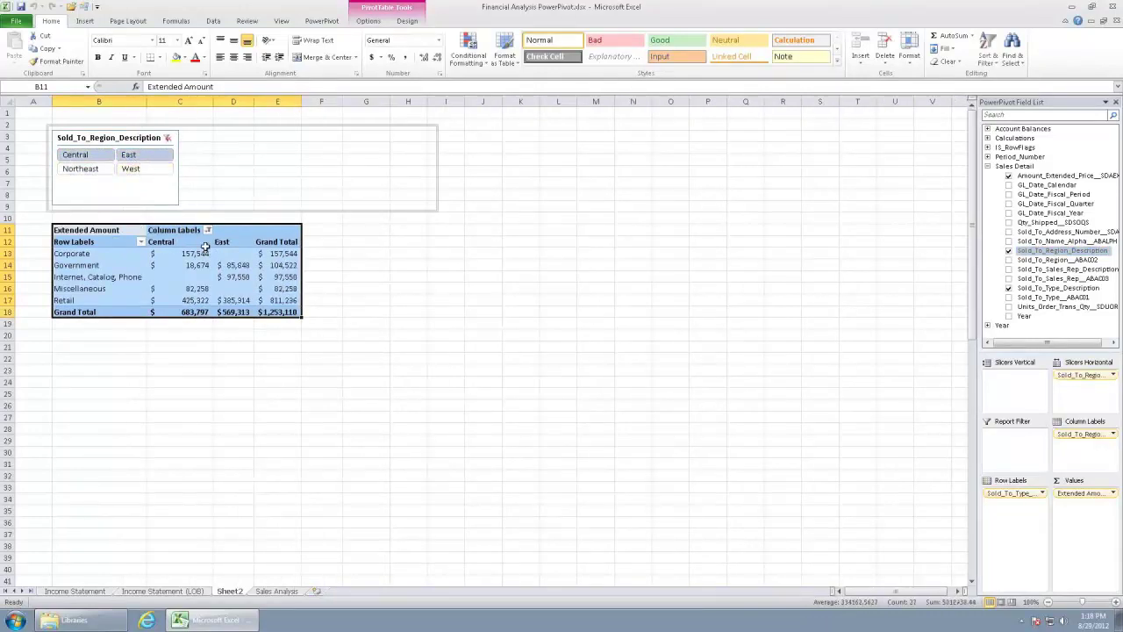